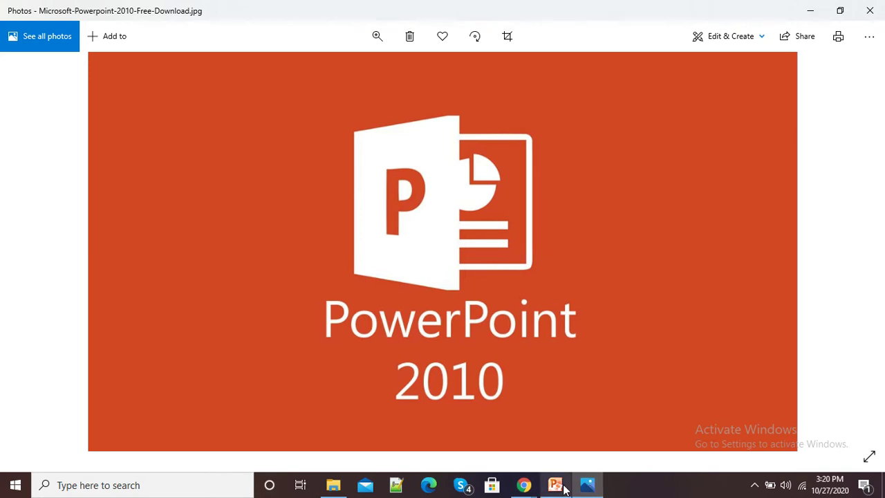
# Bring the PowerPoint presentation to the front and add a Blank-layout slide as slide 1
pyautogui.moveTo(596, 491)
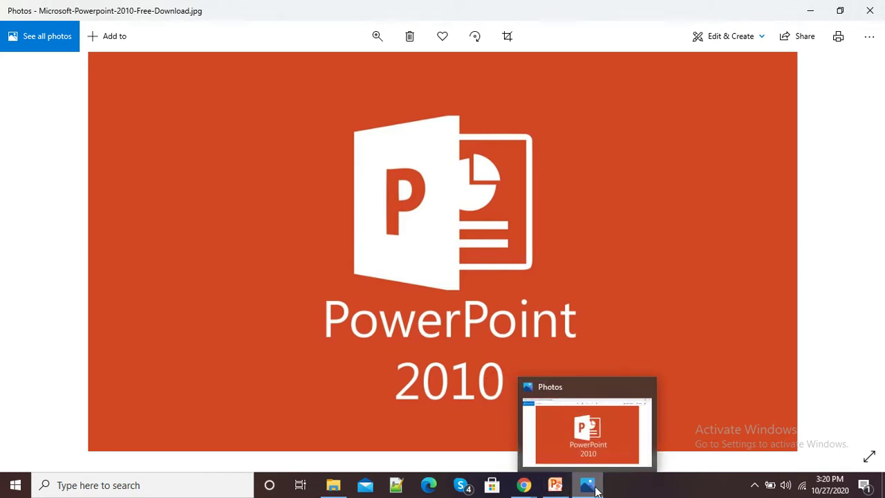
pyautogui.moveTo(558, 488)
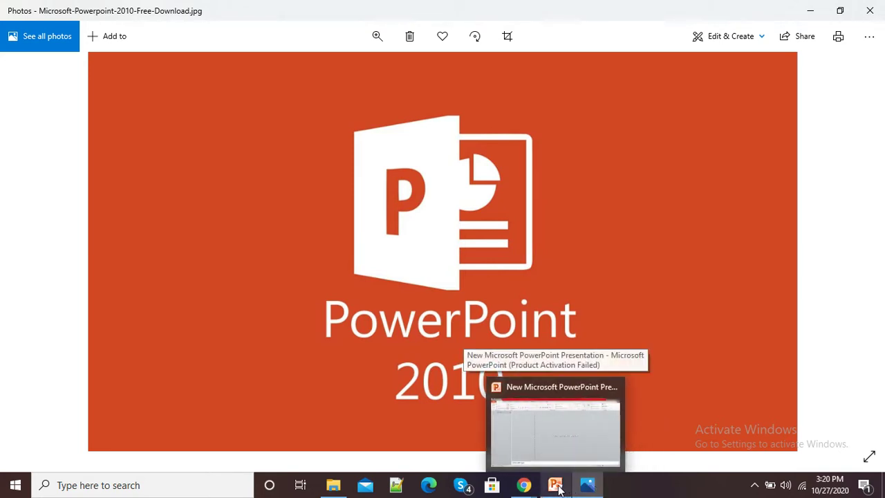
pyautogui.click(559, 488)
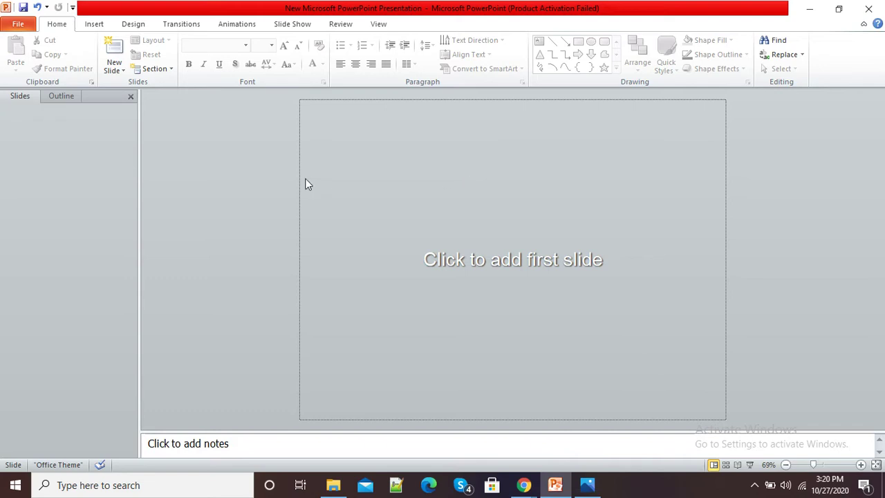
pyautogui.click(122, 72)
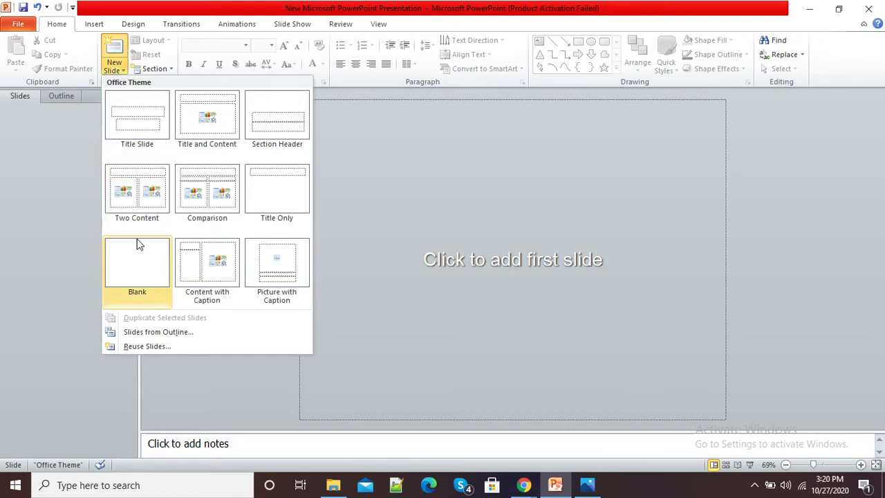
pyautogui.click(144, 269)
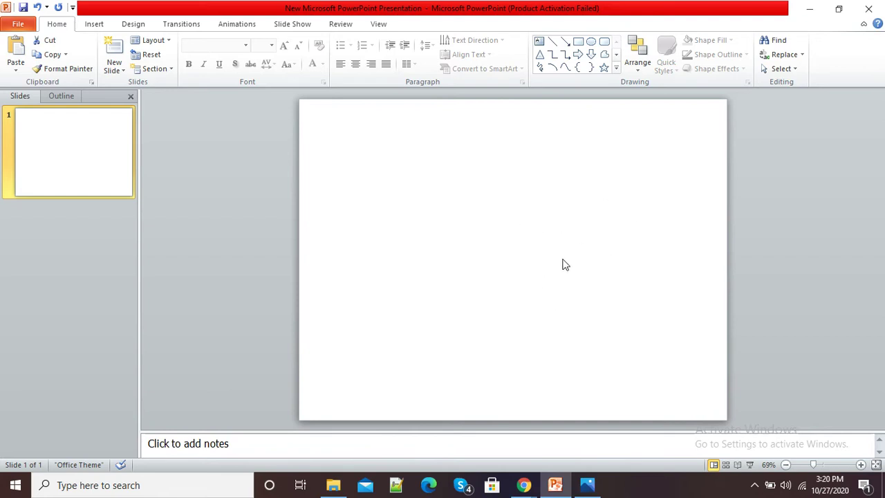
pyautogui.click(95, 28)
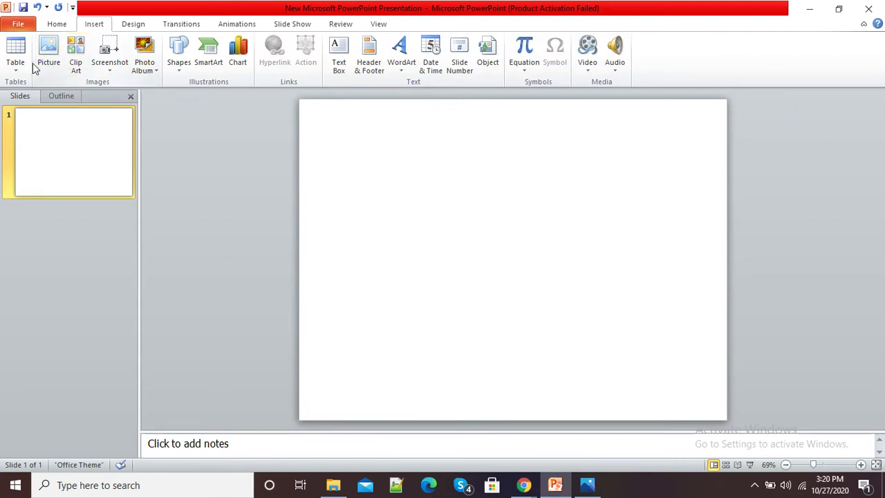
# Insert the Microsoft-Powerpoint-2010-Free-Download picture from the Pictures folder onto slide 1
pyautogui.click(54, 60)
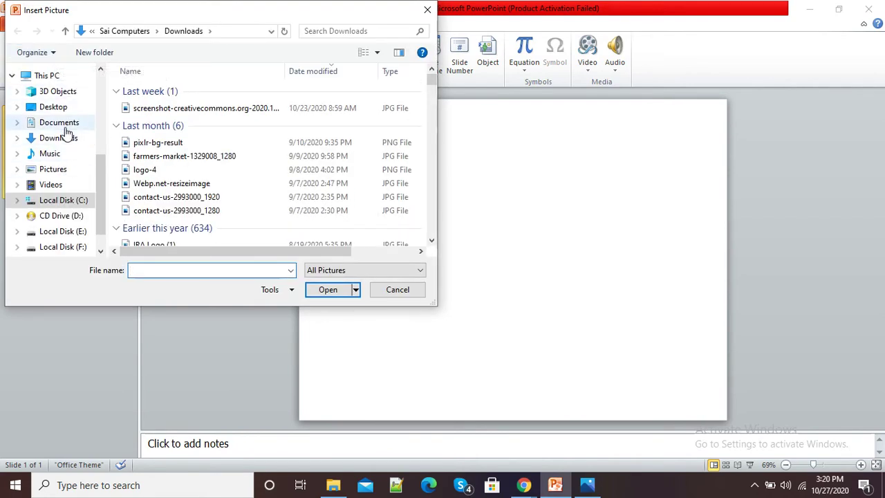
pyautogui.click(54, 108)
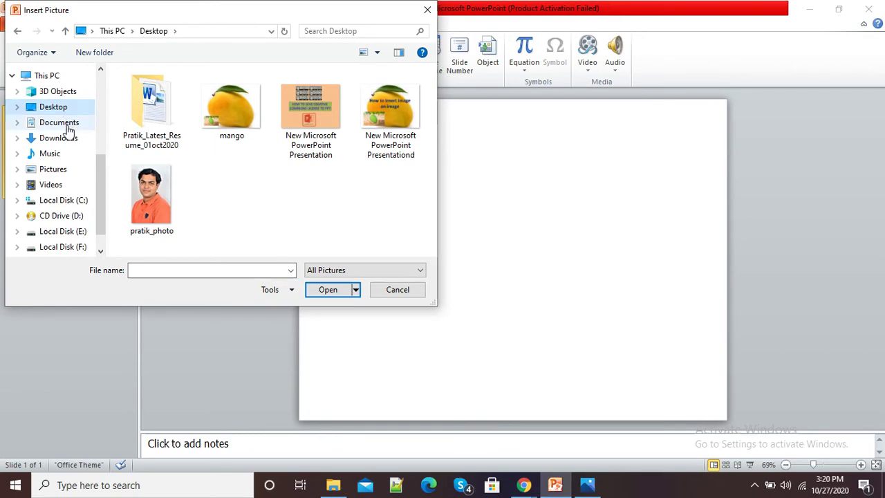
pyautogui.click(67, 142)
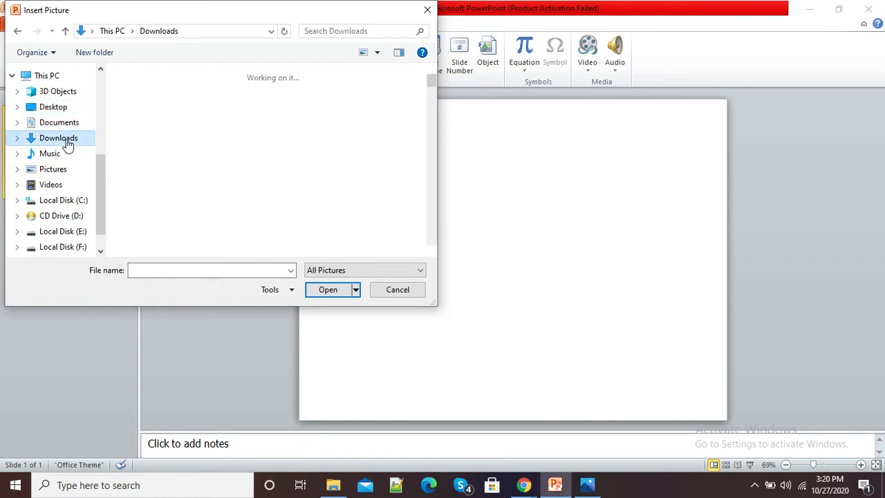
pyautogui.click(61, 171)
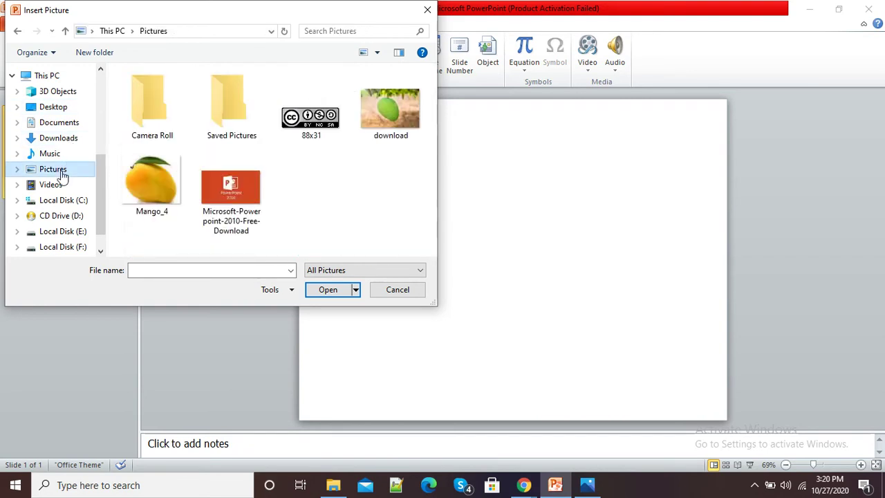
pyautogui.click(229, 195)
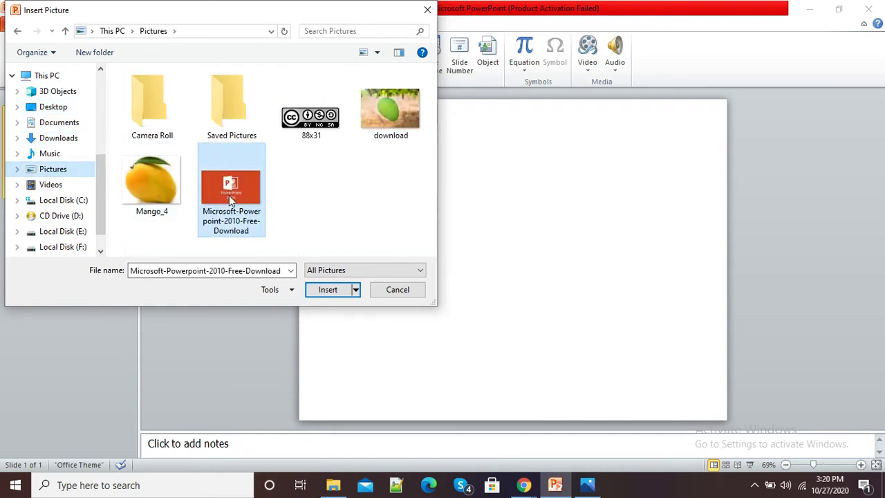
pyautogui.click(331, 292)
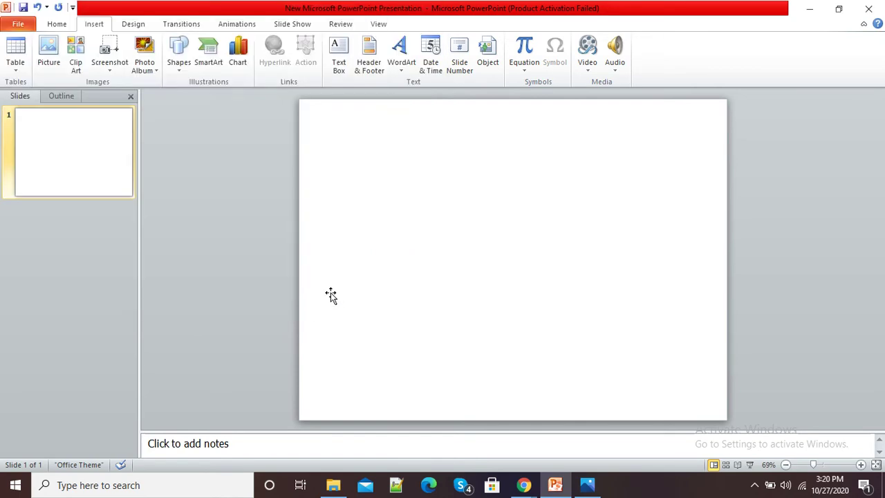
# Stretch the logo picture to the slide's top and bottom edges so it fills 10" by 7.5"
pyautogui.click(817, 207)
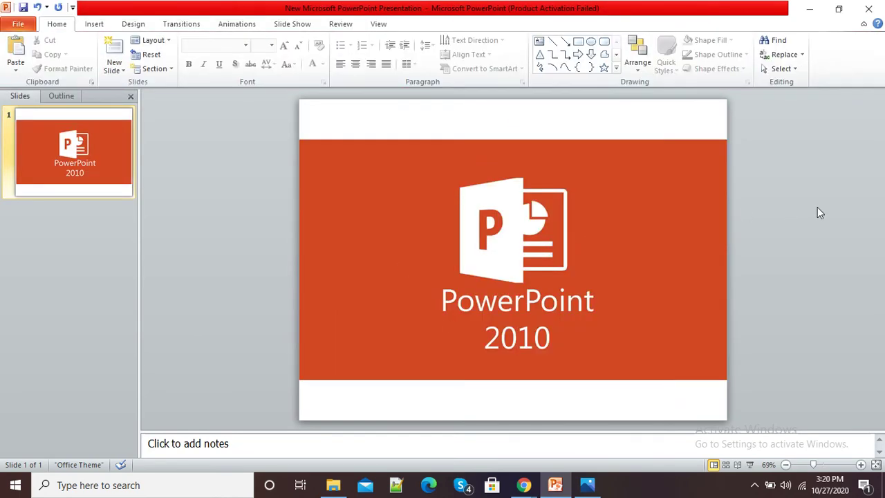
pyautogui.click(585, 211)
pyautogui.moveTo(513, 139); pyautogui.dragTo(512, 100)
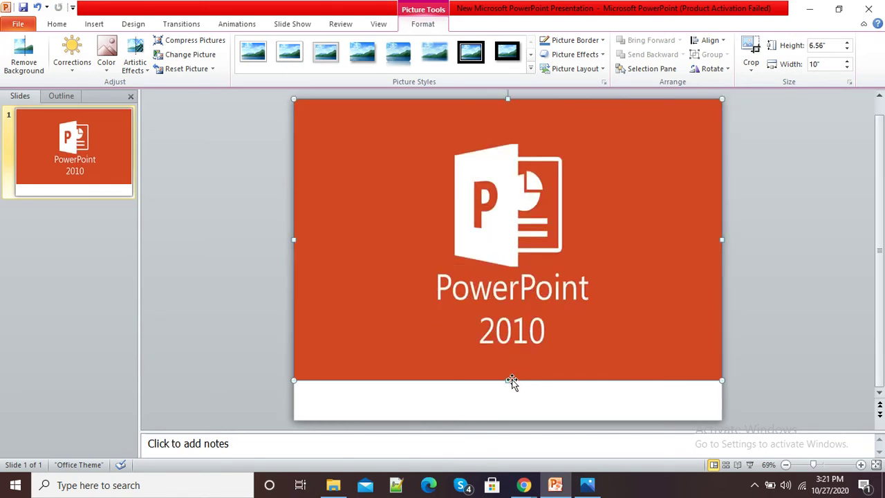
pyautogui.moveTo(506, 379); pyautogui.dragTo(502, 423)
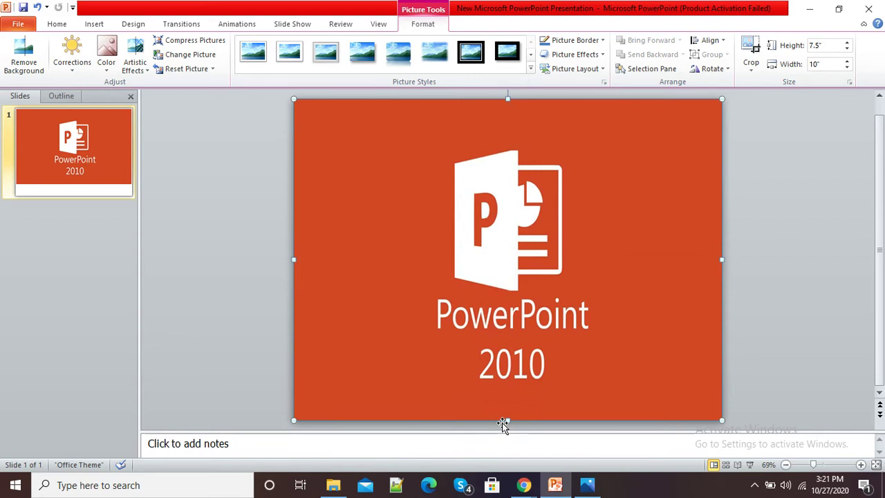
pyautogui.click(741, 357)
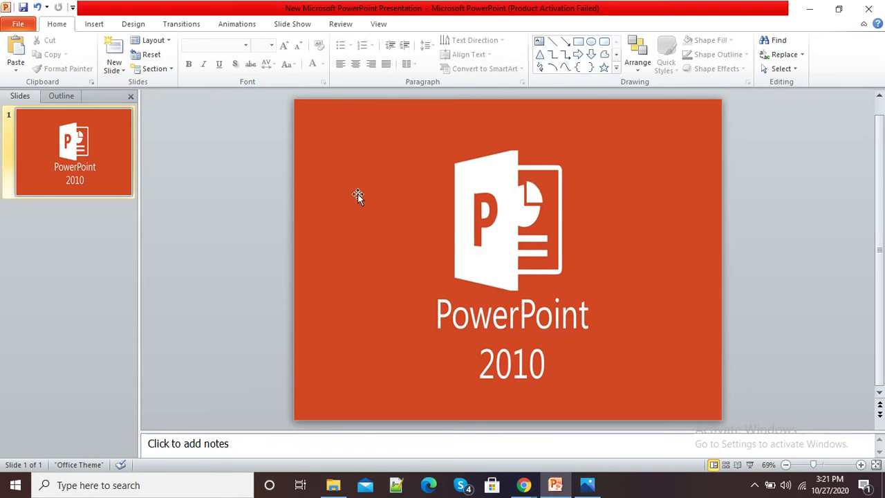
# Insert the 88x31 CC BY-NC-SA badge picture from the Pictures folder onto slide 1
pyautogui.click(95, 27)
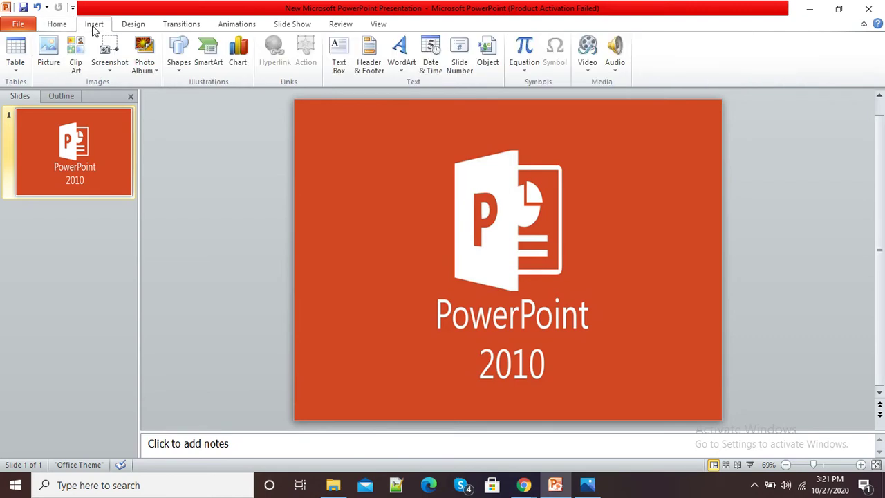
pyautogui.click(50, 65)
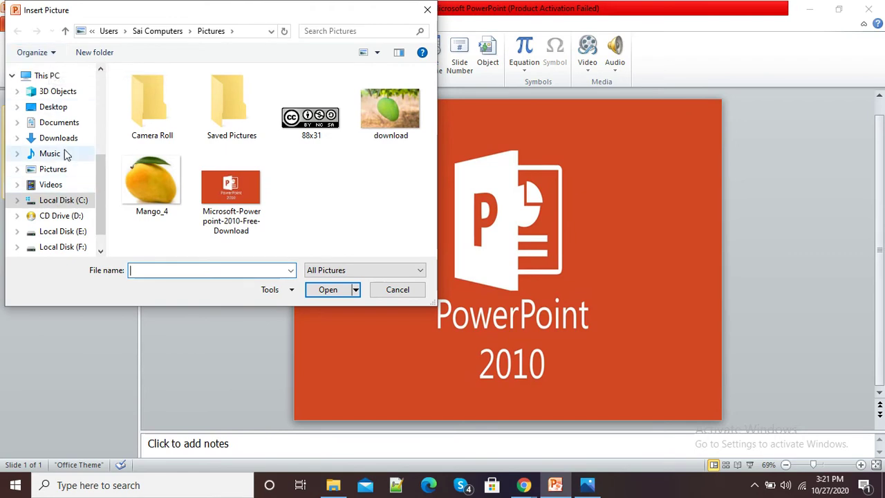
pyautogui.moveTo(100, 193); pyautogui.dragTo(101, 155)
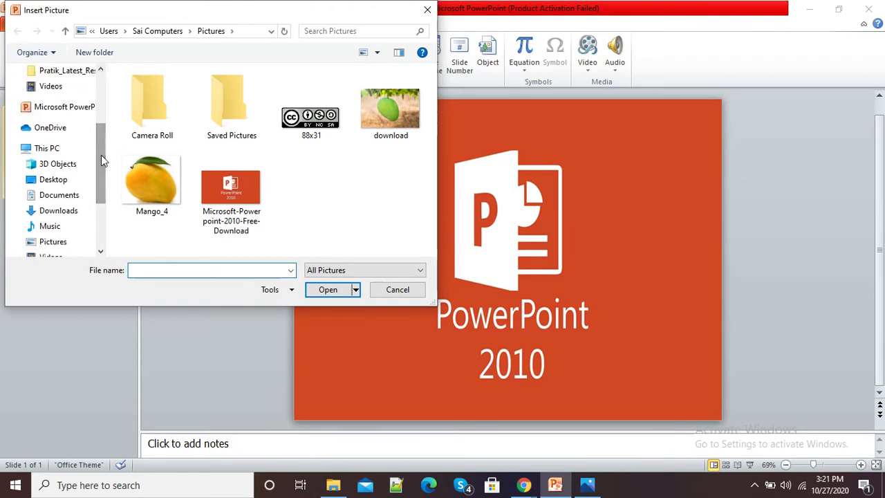
pyautogui.click(309, 121)
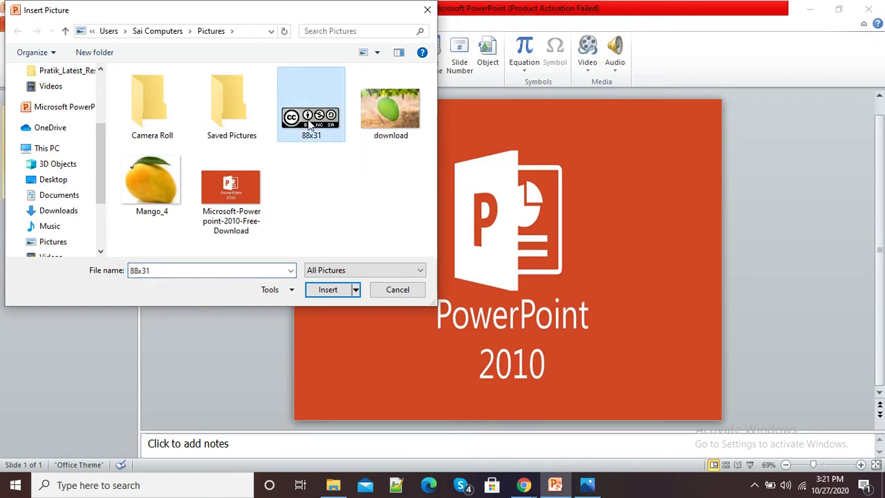
pyautogui.click(334, 290)
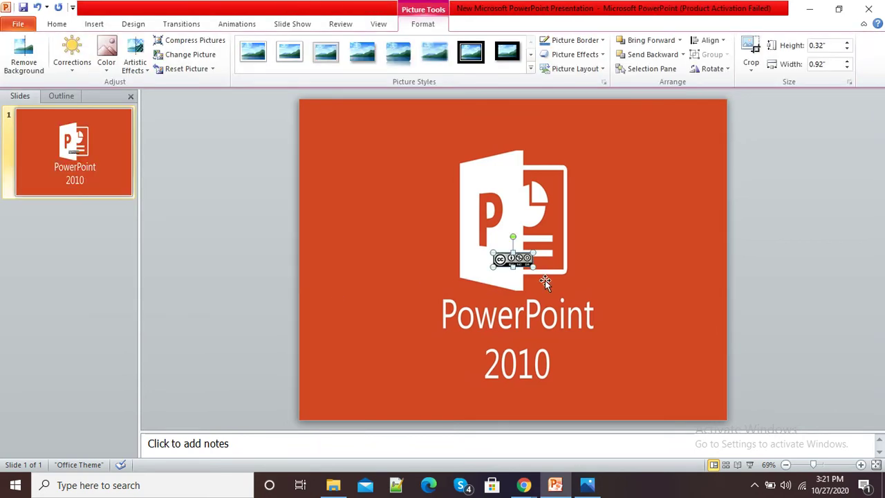
# Enlarge the CC badge to 1.16" by 3.3" in the slide's top-right corner
pyautogui.moveTo(534, 252); pyautogui.dragTo(668, 138)
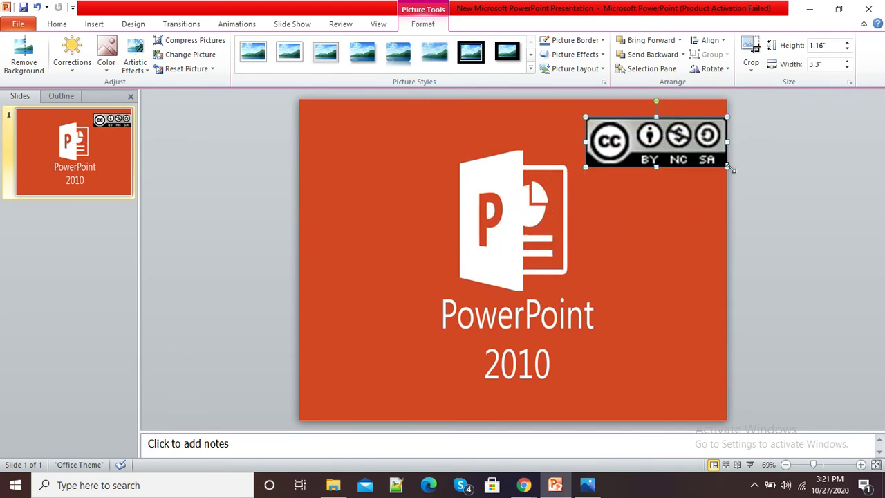
pyautogui.moveTo(726, 166); pyautogui.dragTo(709, 159)
pyautogui.click(663, 222)
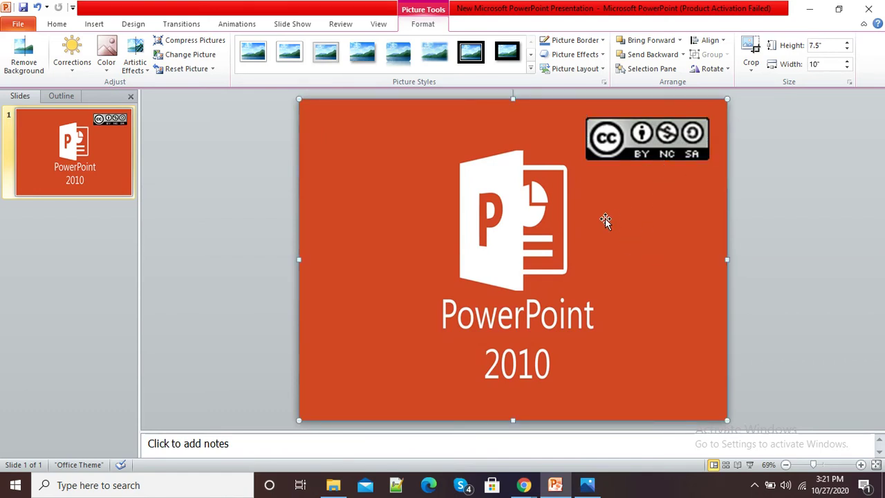
pyautogui.click(800, 200)
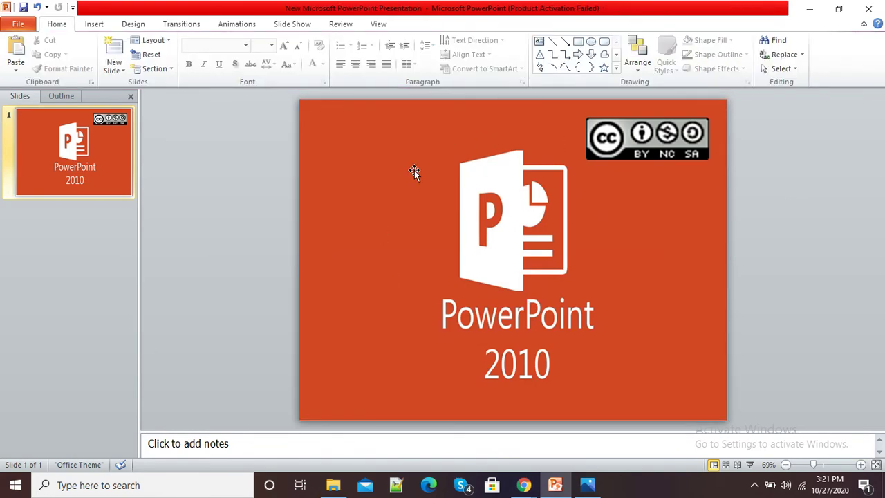
# Start a Save As with the file type set to JPEG File Interchange Format
pyautogui.click(20, 24)
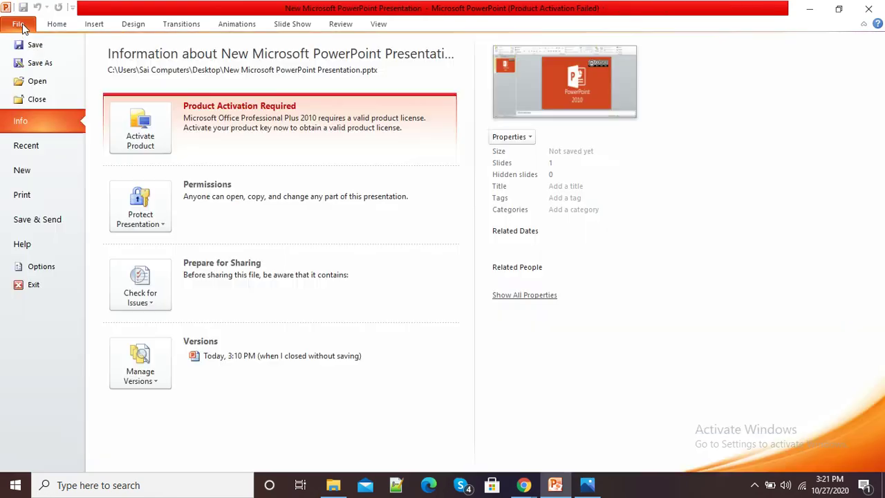
pyautogui.click(40, 64)
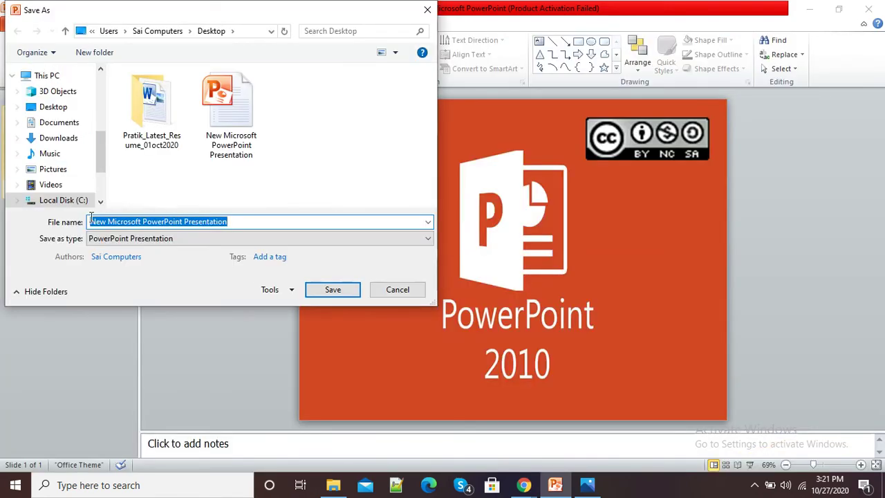
pyautogui.click(204, 242)
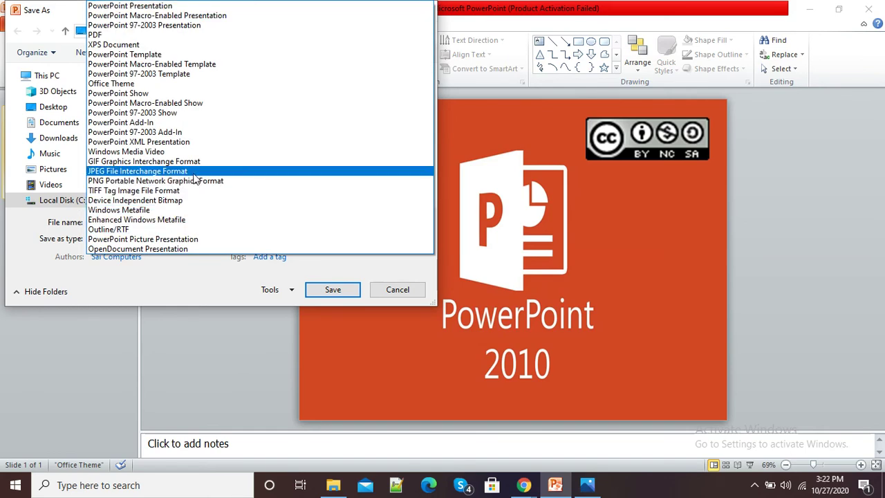
pyautogui.click(159, 171)
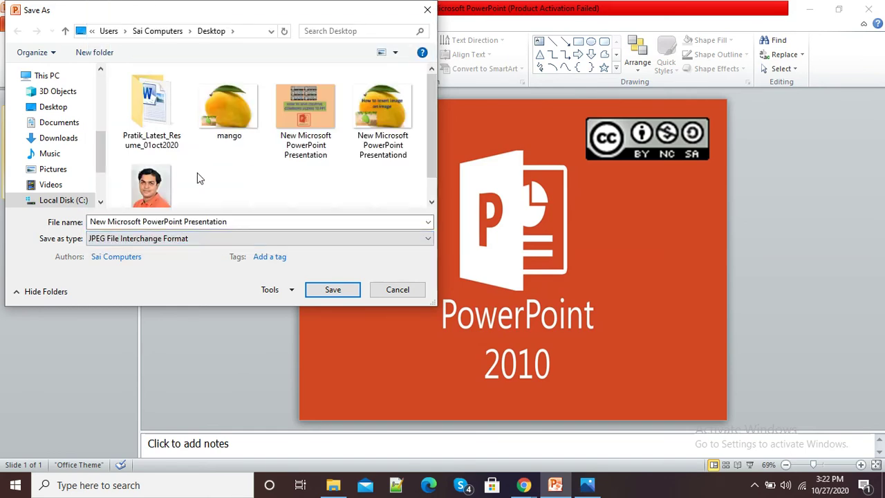
# Save the image as CCC on the Desktop, exporting only the current slide
pyautogui.click(253, 222)
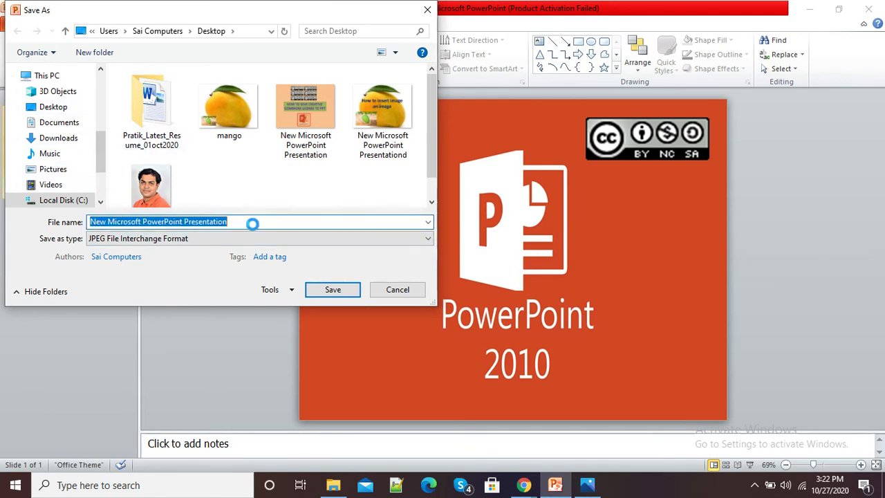
pyautogui.press('Return')
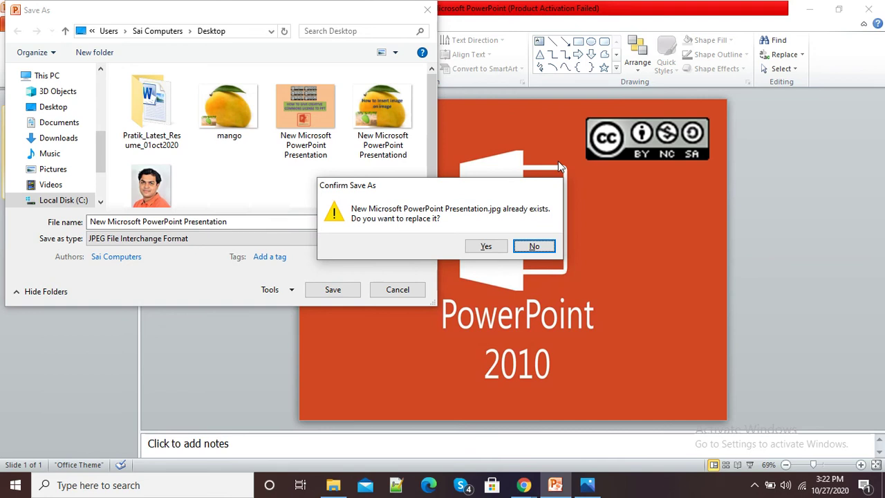
pyautogui.click(534, 246)
pyautogui.write('CCC')
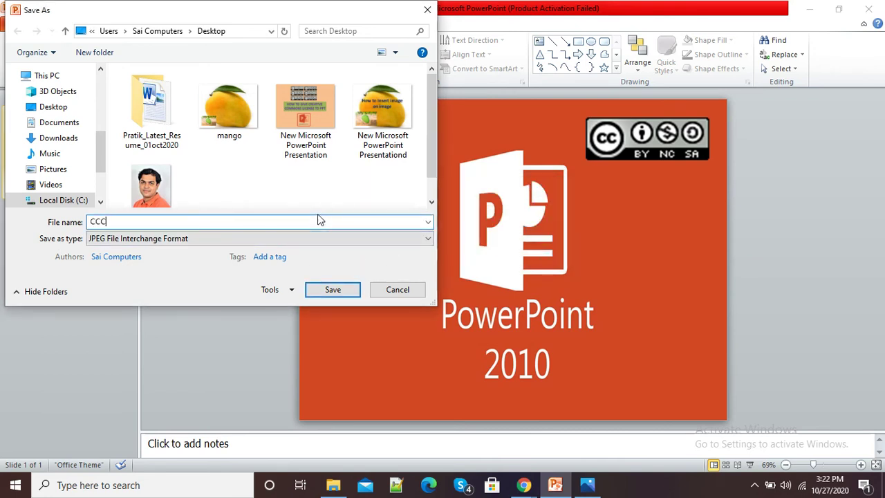
pyautogui.click(332, 289)
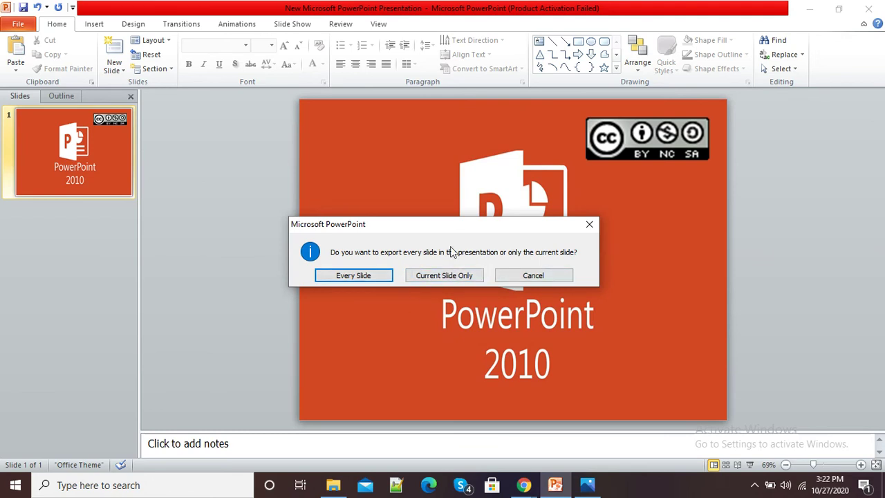
pyautogui.click(459, 275)
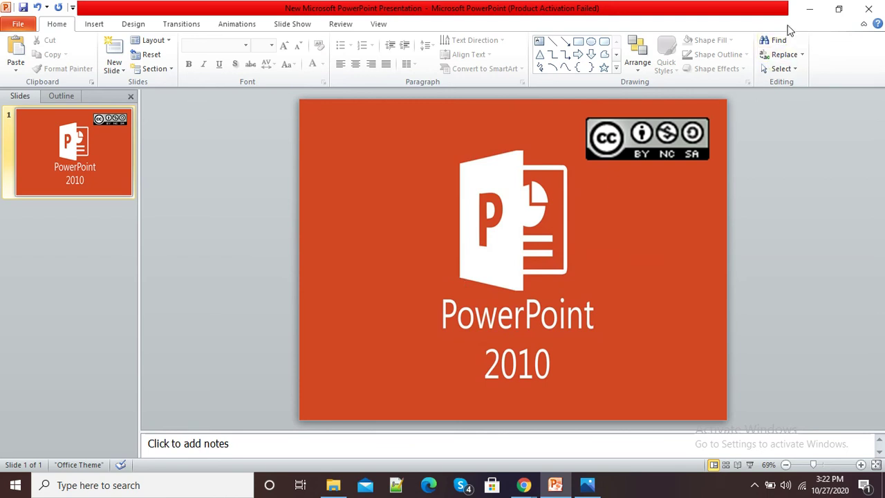
# Minimize PowerPoint, Photos and the browser, then open CCC.jpg from the desktop
pyautogui.click(810, 11)
pyautogui.click(812, 12)
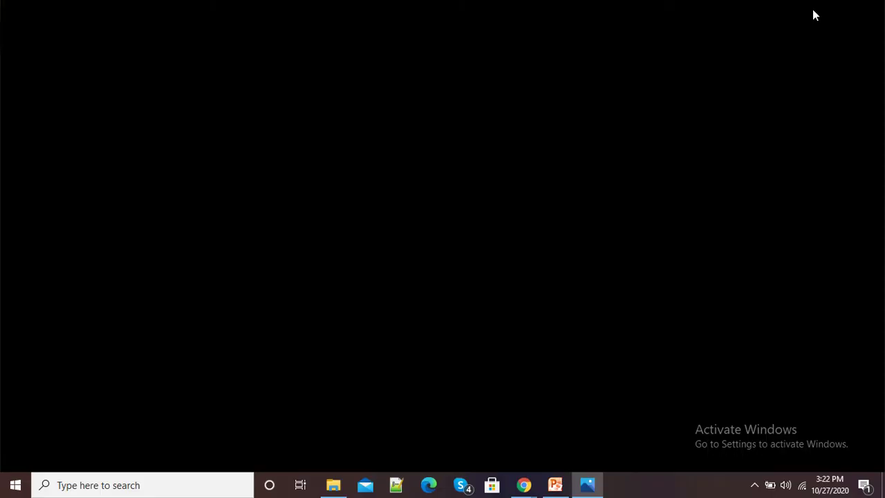
pyautogui.click(813, 10)
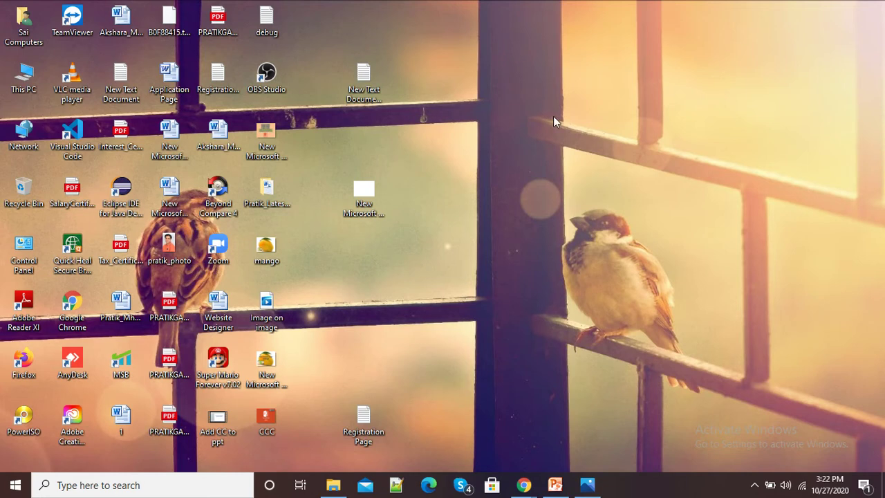
pyautogui.doubleClick(270, 426)
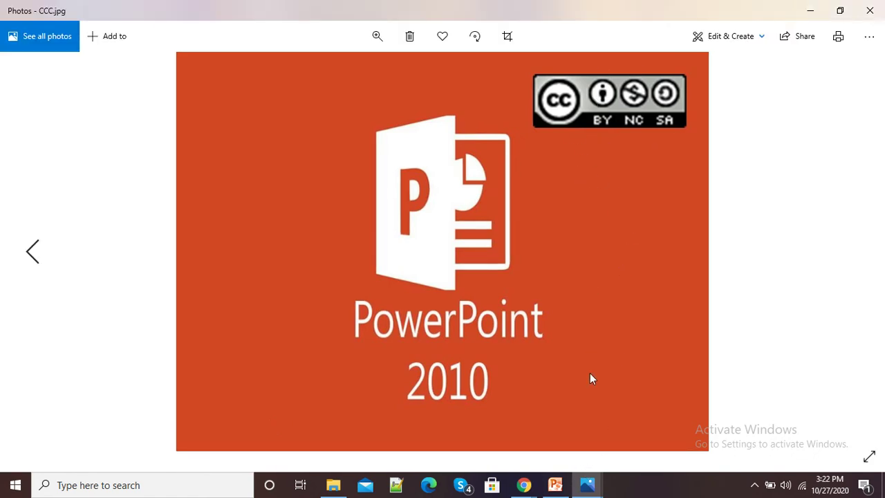
# Compare CCC.jpg with the original PowerPoint 2010 logo photo, then return to PowerPoint
pyautogui.moveTo(587, 485)
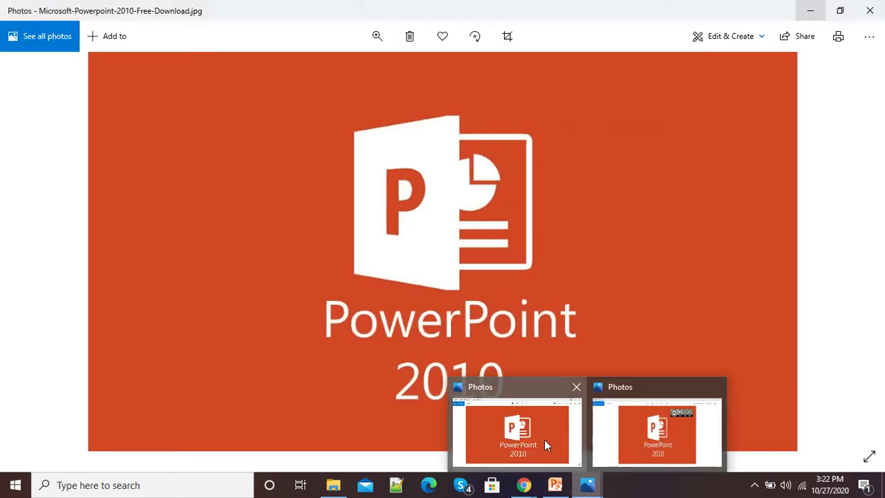
pyautogui.click(544, 440)
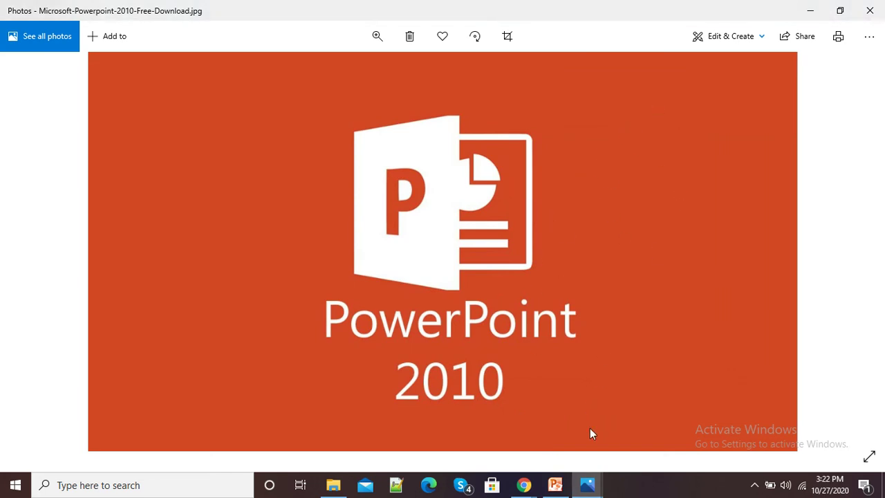
pyautogui.moveTo(587, 485)
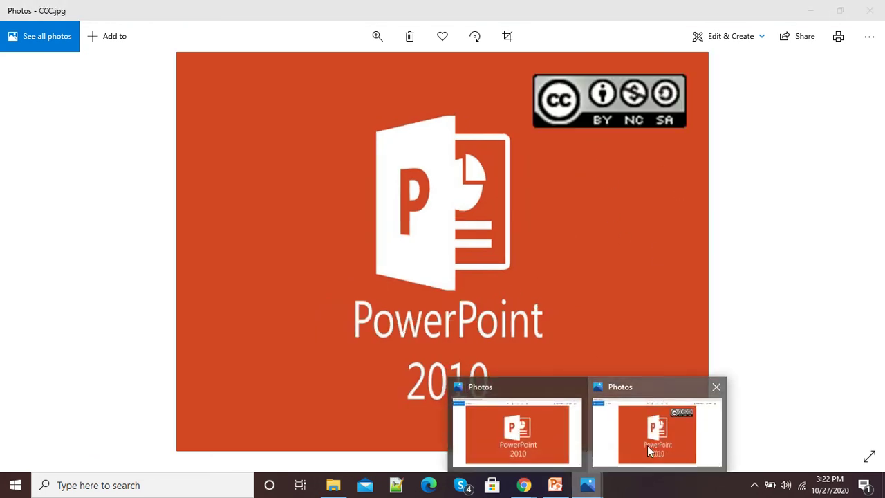
pyautogui.click(647, 446)
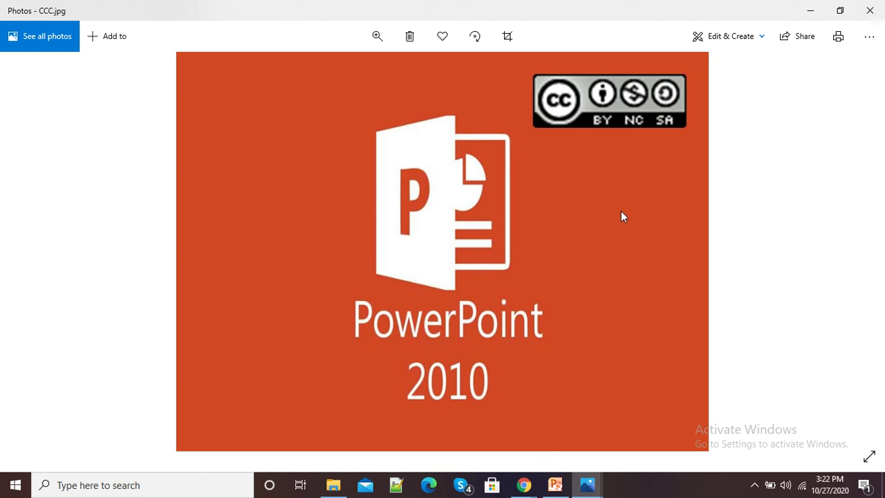
pyautogui.click(555, 484)
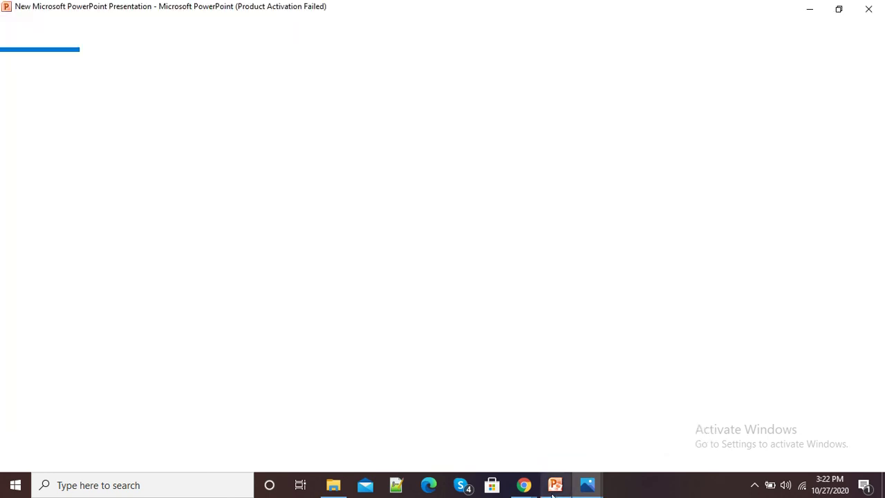